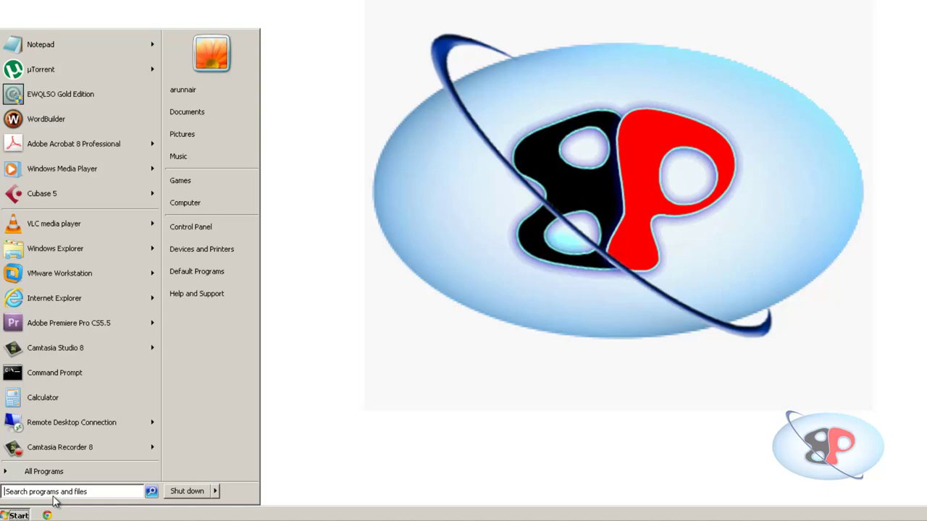
Step: Open the Advanced properties of the Realtek PCIe GBE adapter in Device Manager
text(device manager)
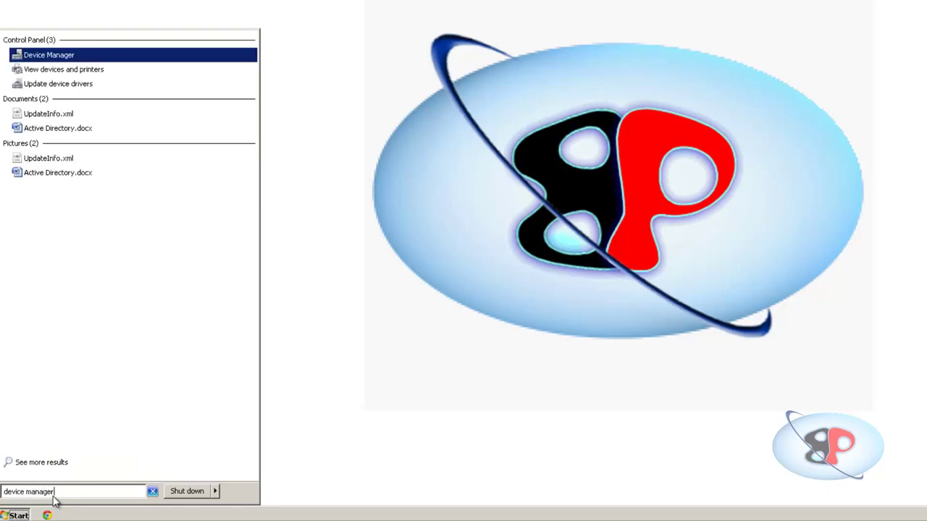
key(Return)
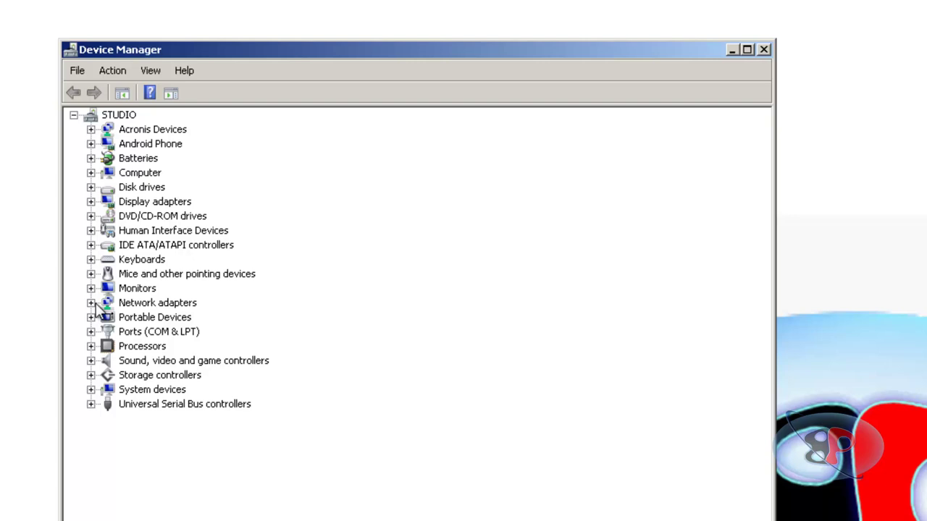
click(64, 216)
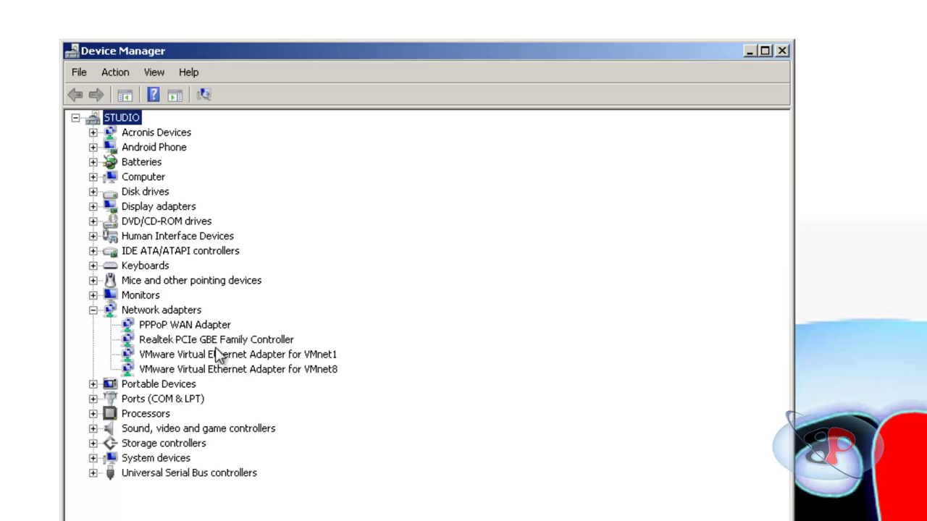
right_click(218, 338)
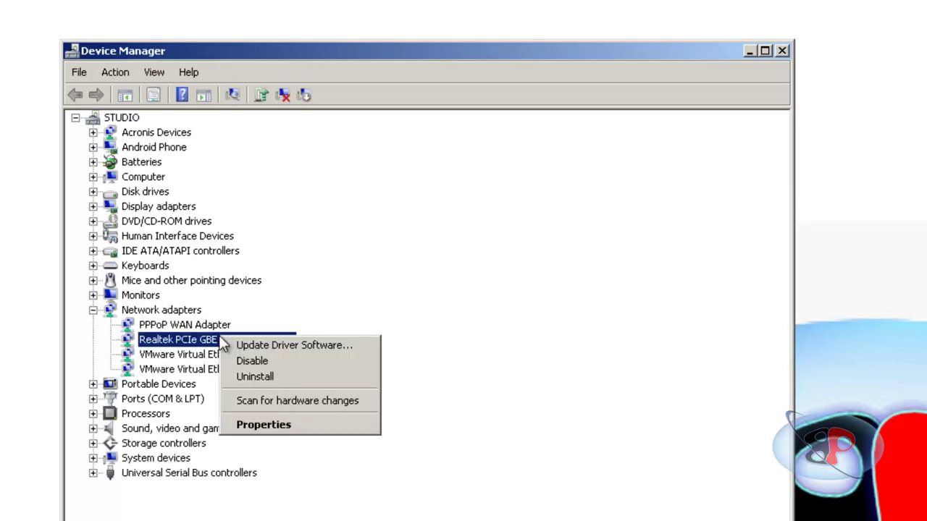
click(250, 425)
click(378, 147)
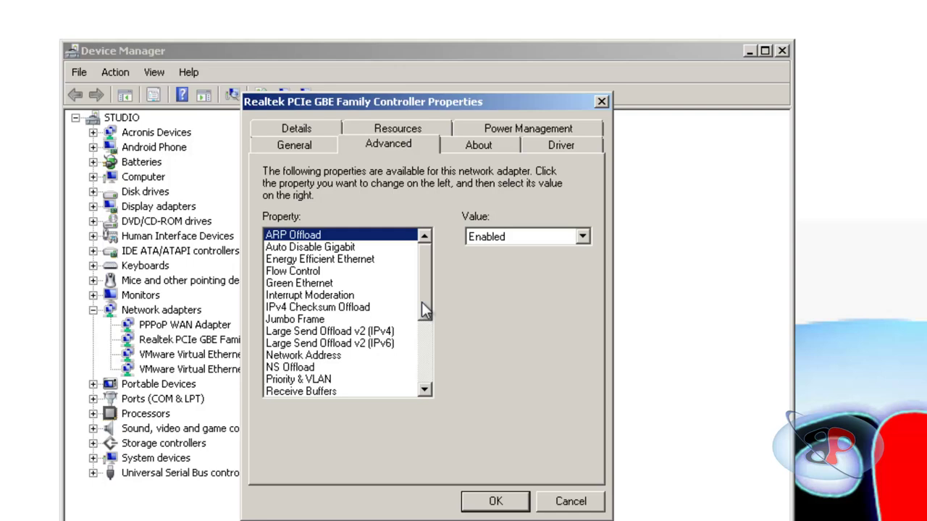
Step: Set Wake on Magic Packet and Wake on pattern match to Enabled and apply
drag(428, 283, 428, 370)
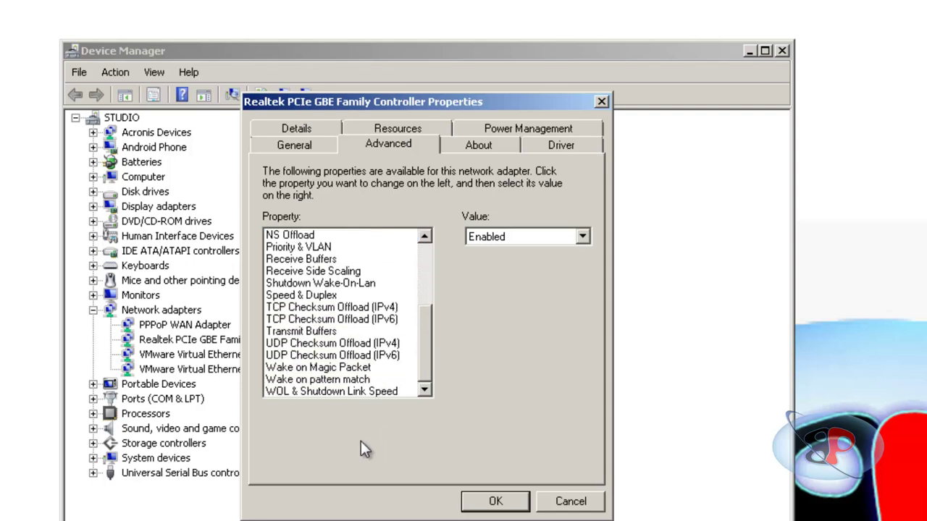
click(355, 367)
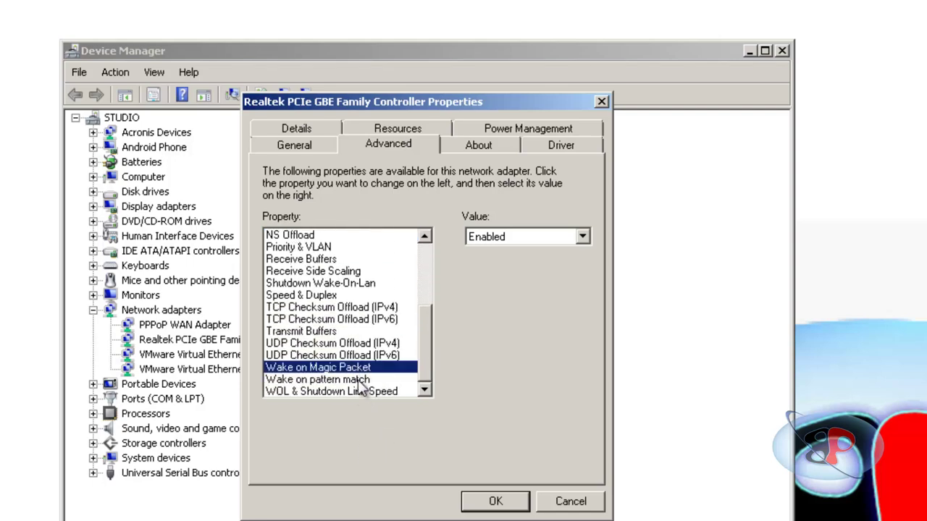
click(534, 232)
click(533, 232)
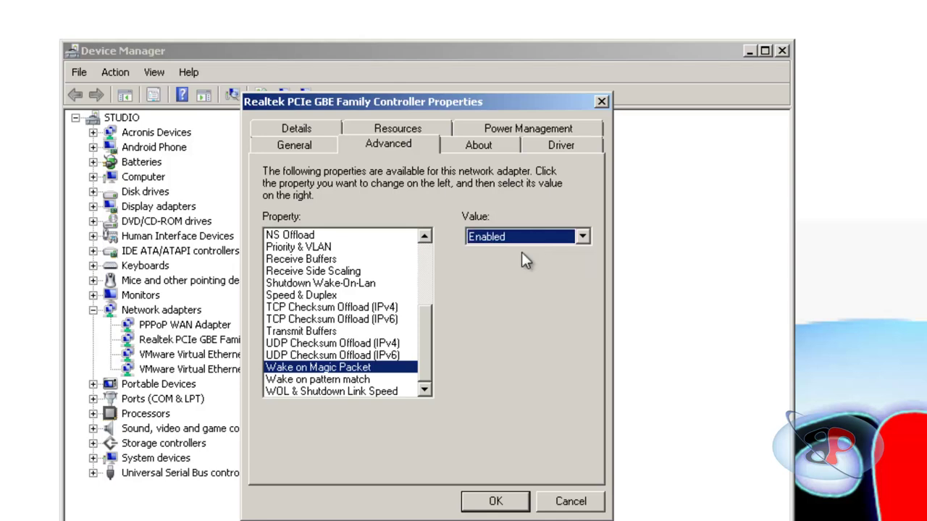
click(374, 381)
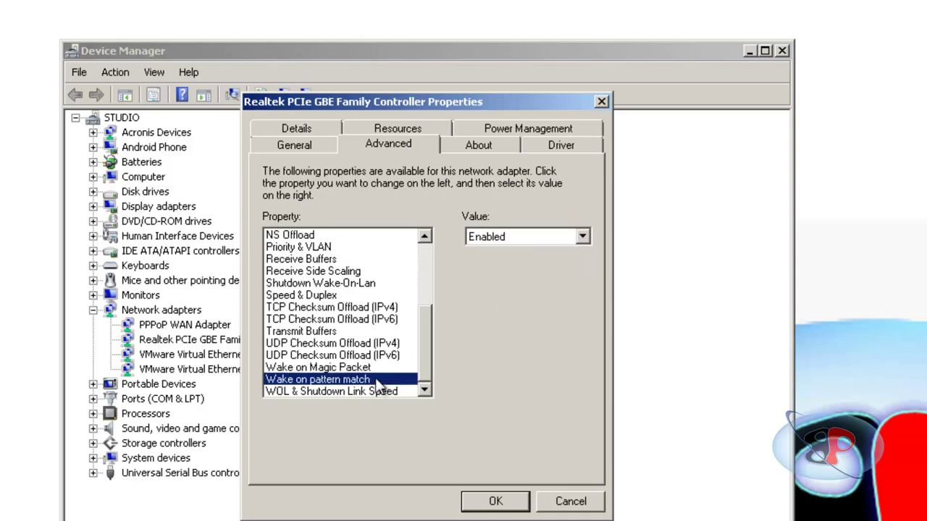
click(533, 235)
click(534, 264)
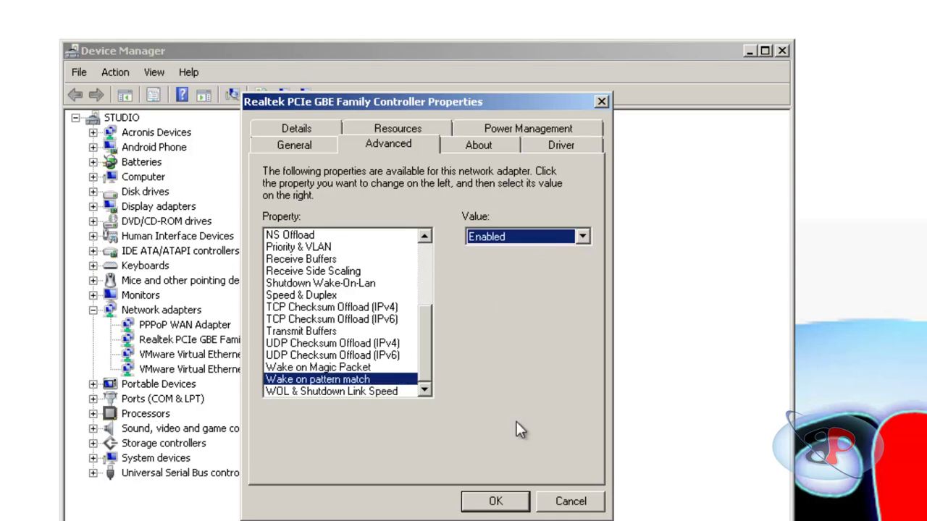
click(498, 503)
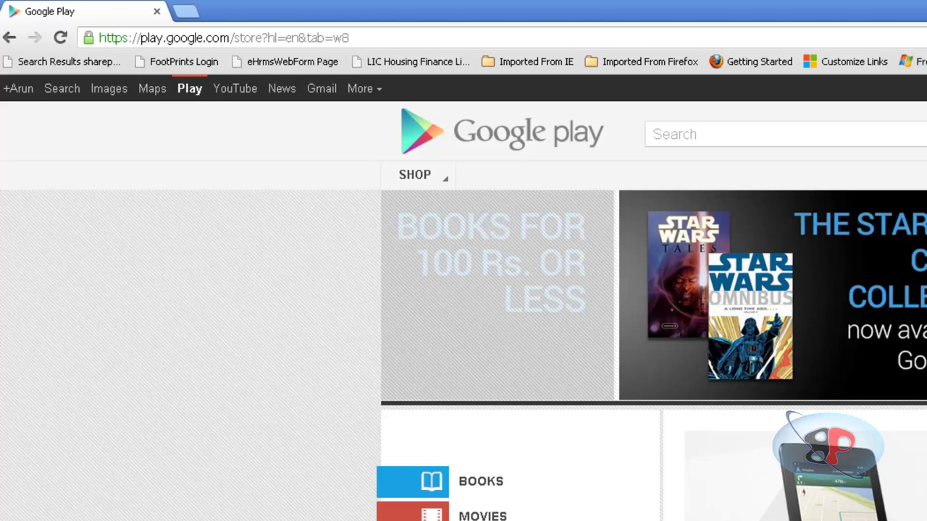
Step: Search Google Play for 'wake on lan' and open mafro's Wake On Lan app page
text(wake on lan)
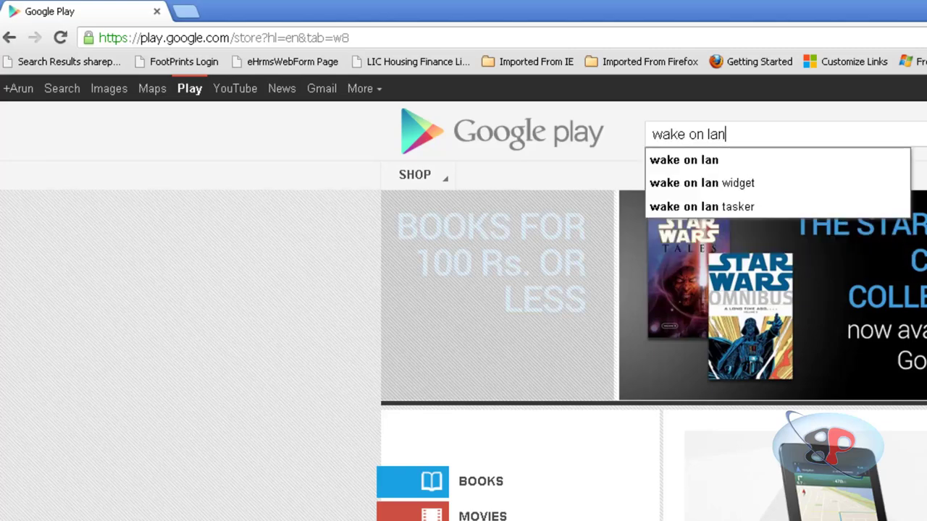
key(Return)
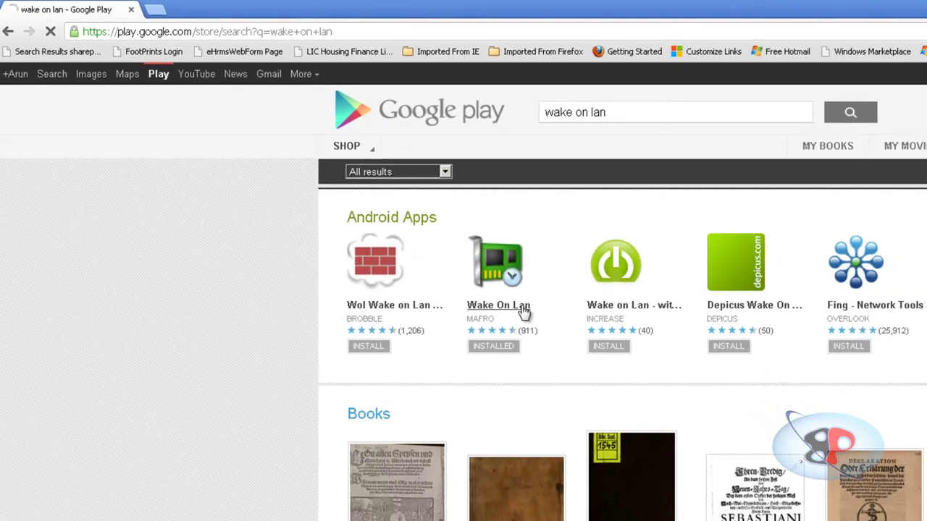
click(532, 313)
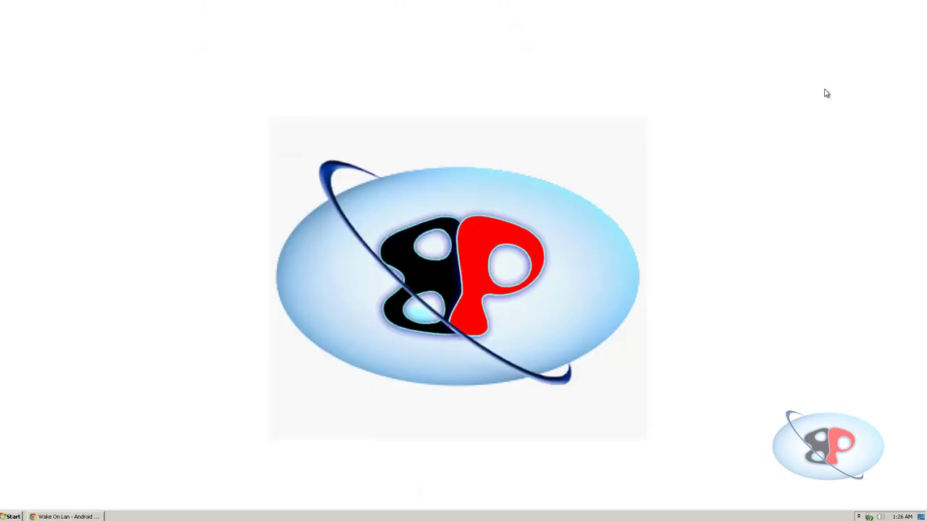
Step: Open the Local Area Connection's network details and select its physical (MAC) address
click(12, 516)
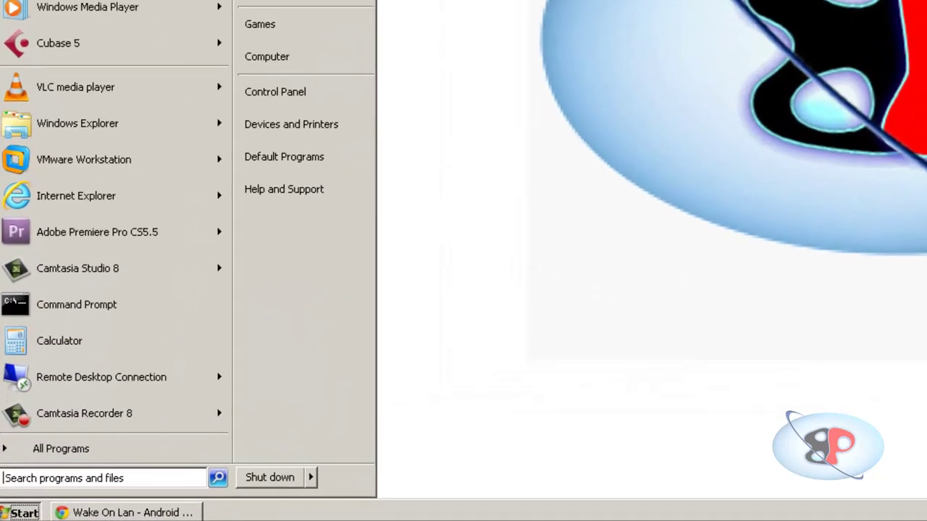
key(super+r)
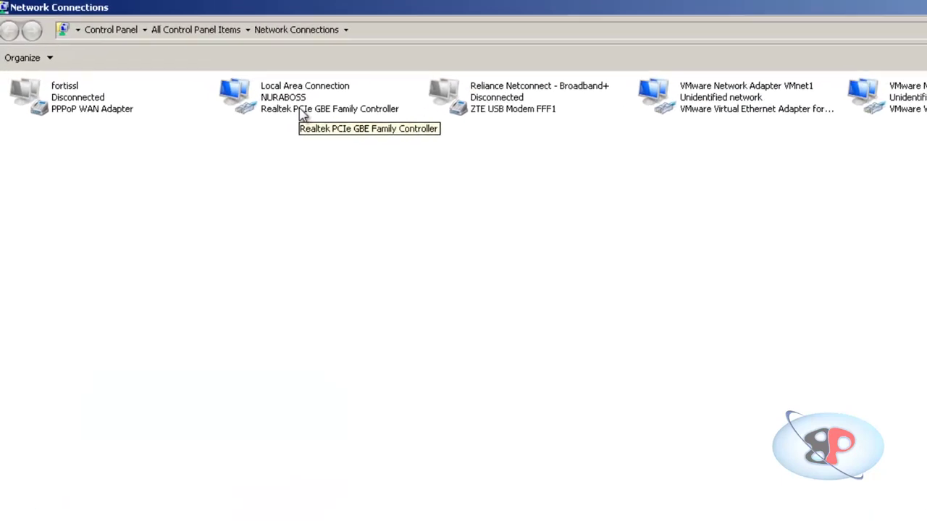
right_click(302, 116)
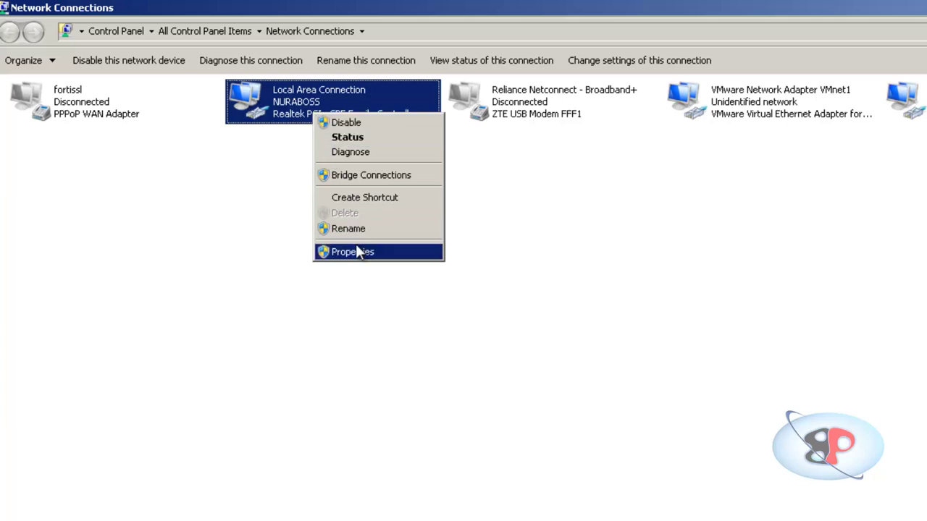
click(348, 137)
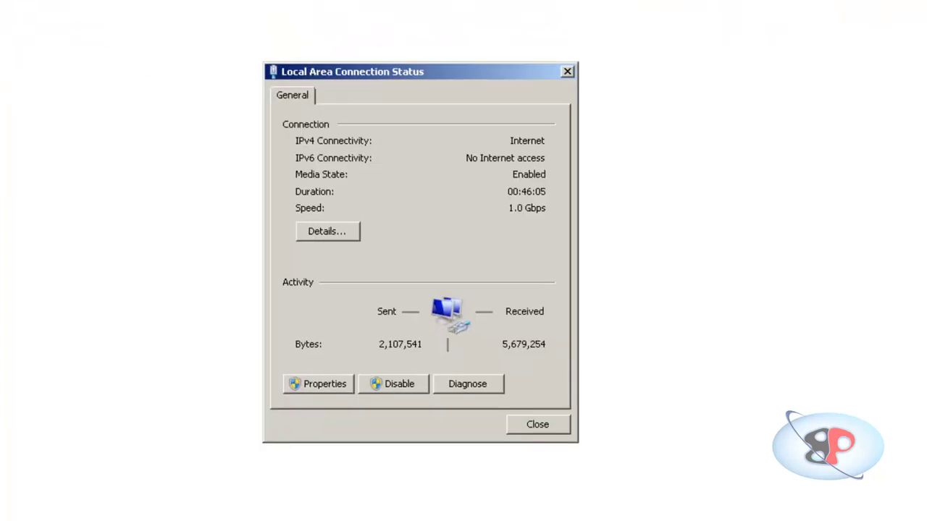
click(329, 239)
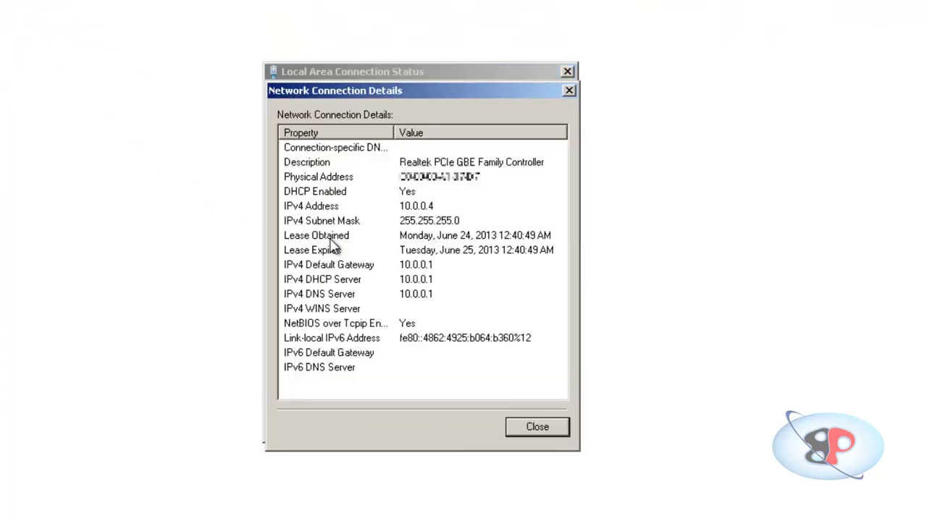
click(375, 179)
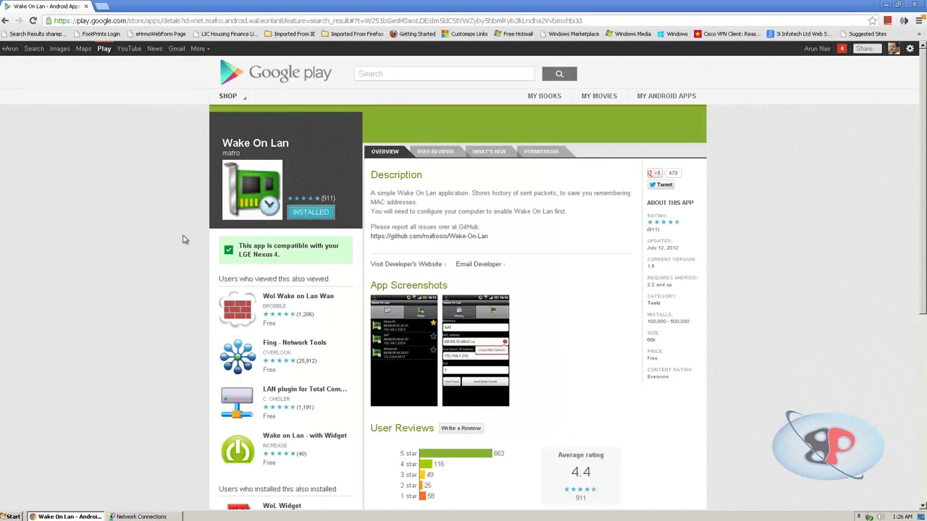
Step: Load whatismyip.com in a new Chrome tab to see the public IP
click(102, 7)
text(wh)
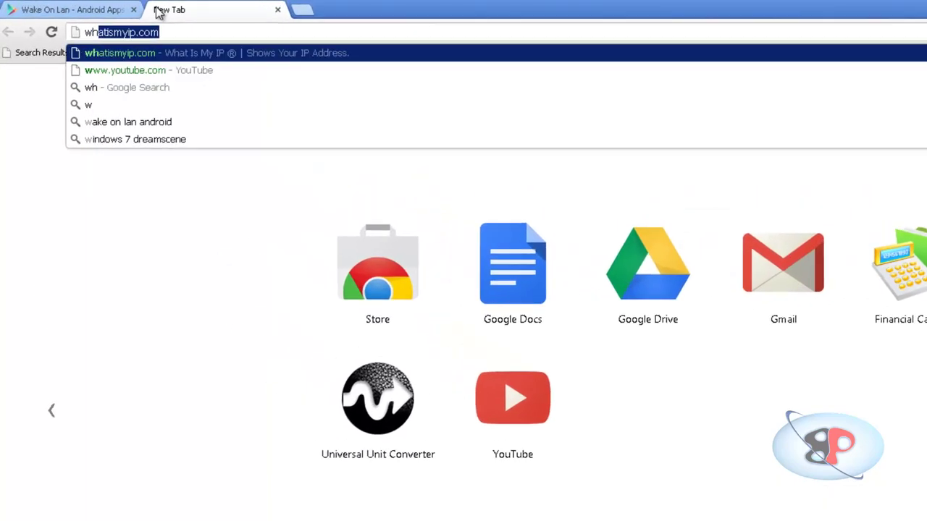
text(atismy)
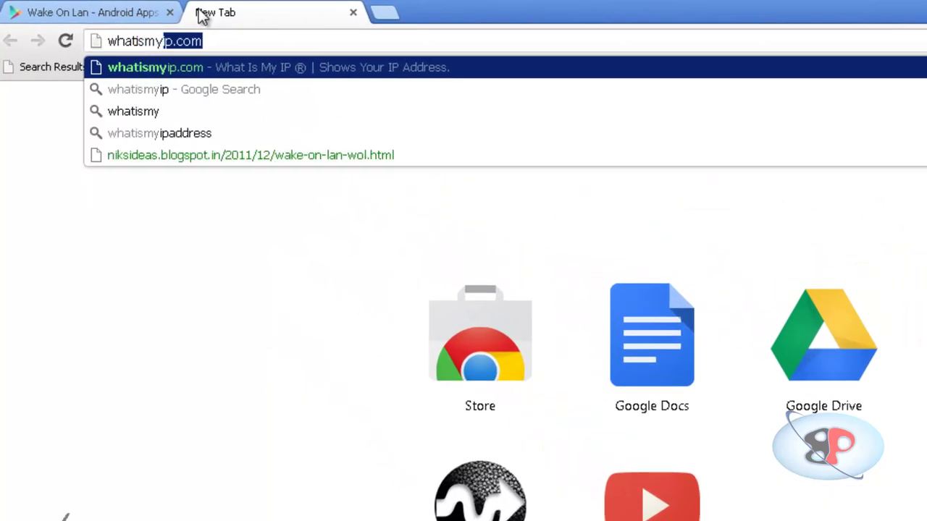
key(Return)
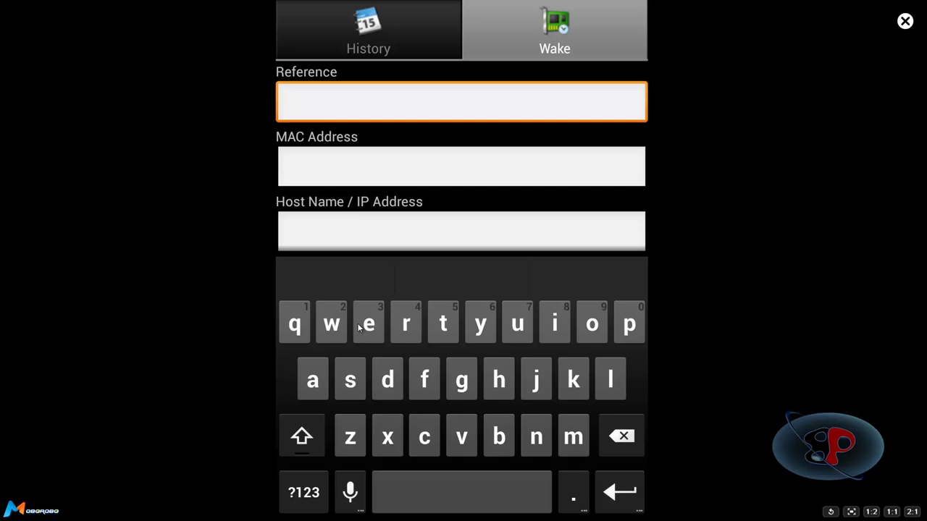
text(studio computer)
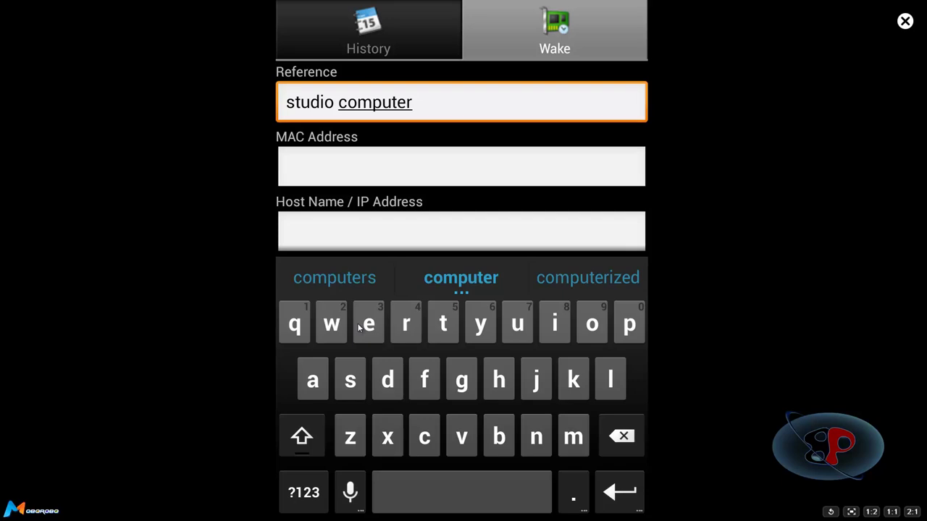
key(Tab)
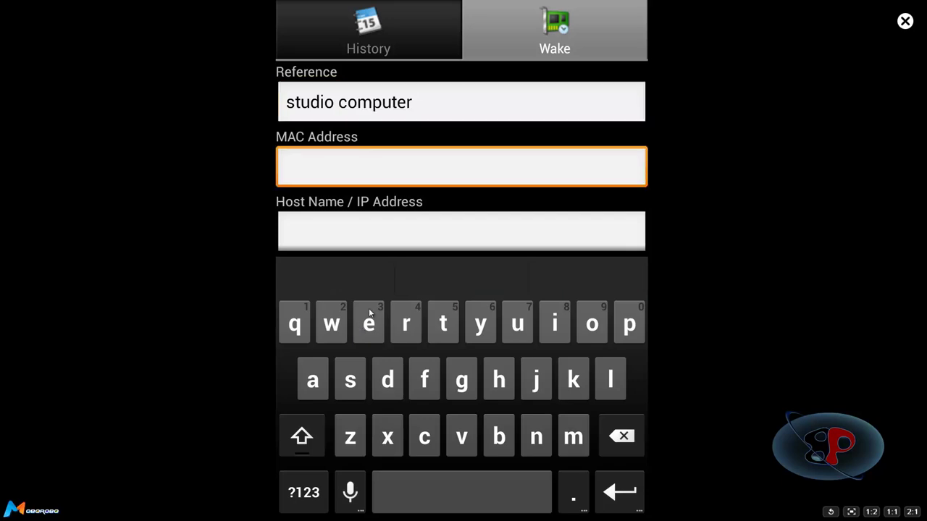
text(c6:60:0)
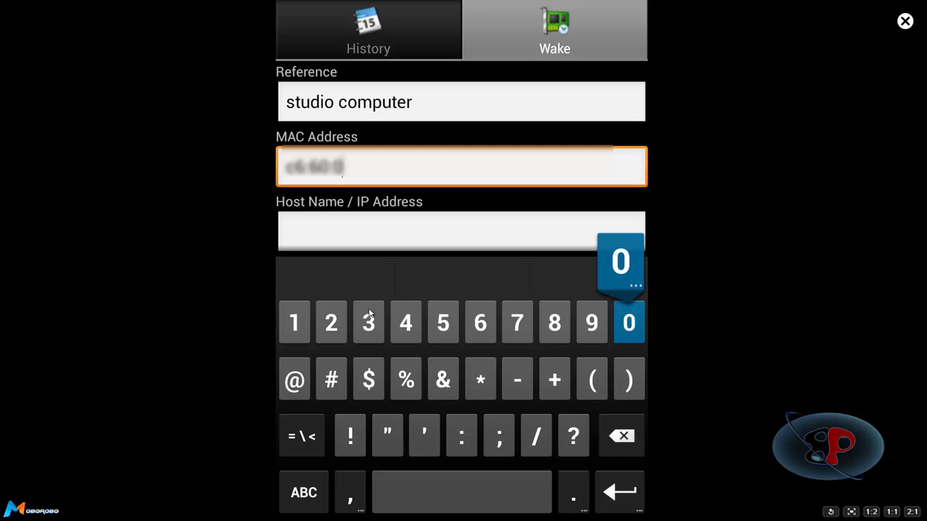
text(0:a1:b7:d7)
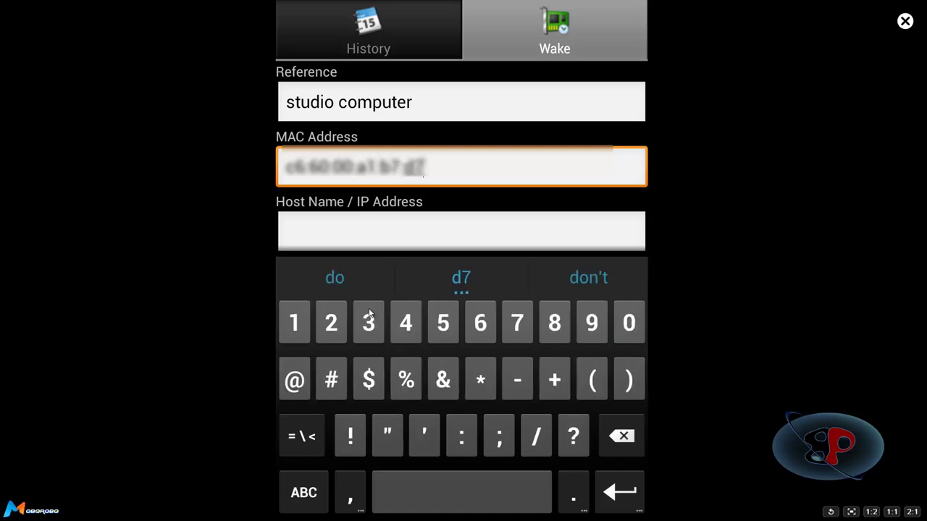
key(Tab)
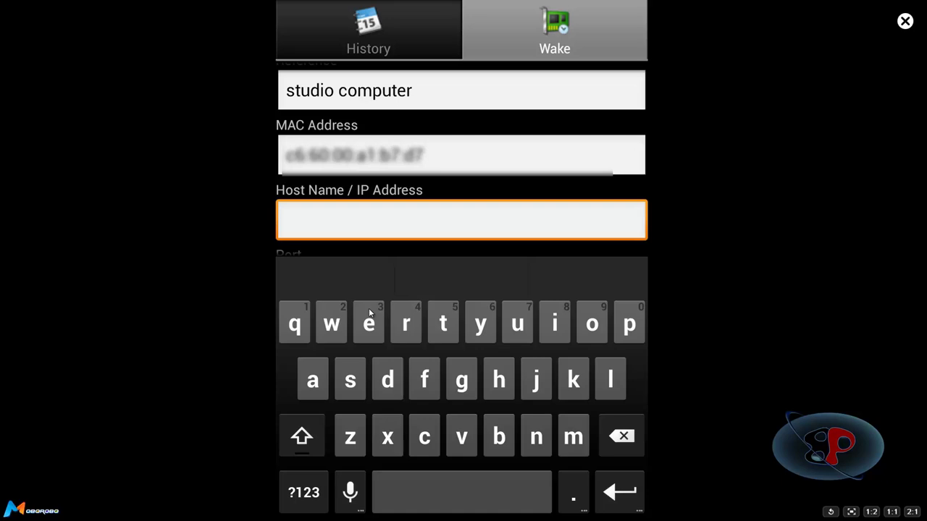
text(118)
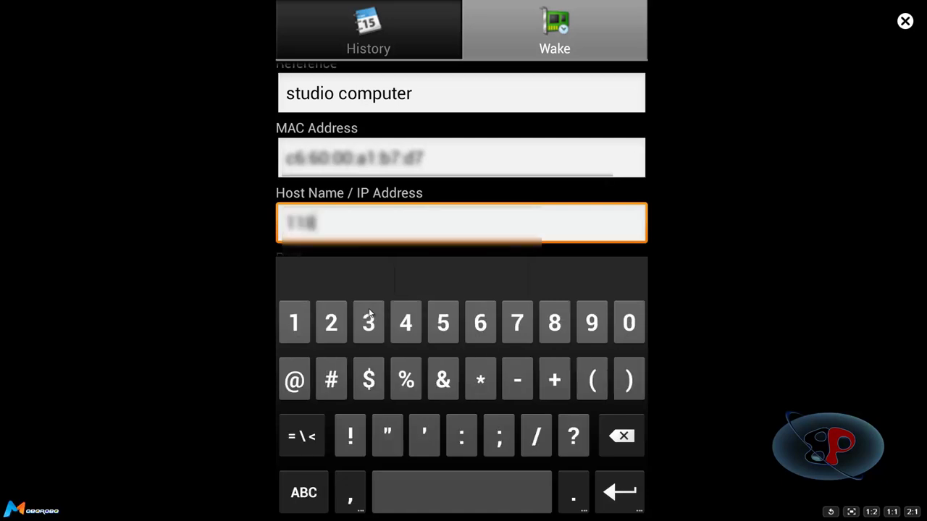
text(.193.171.241)
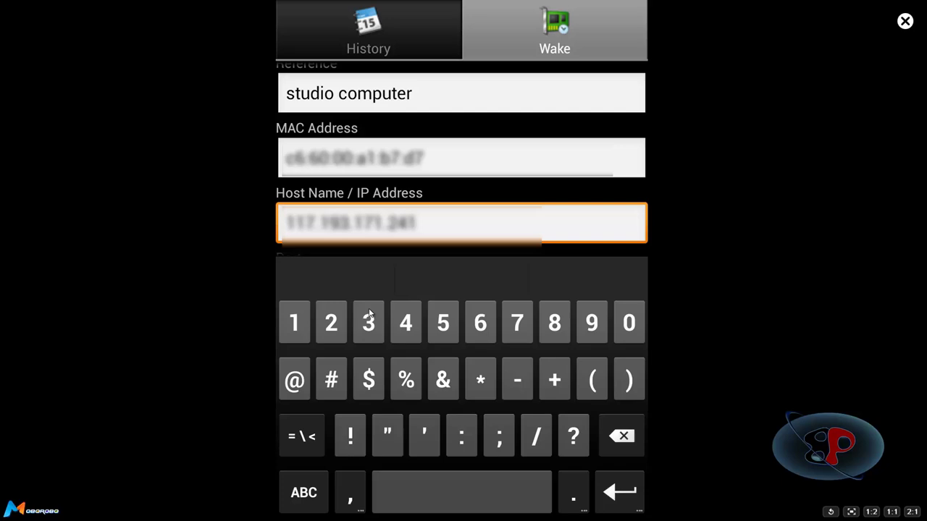
key(Escape)
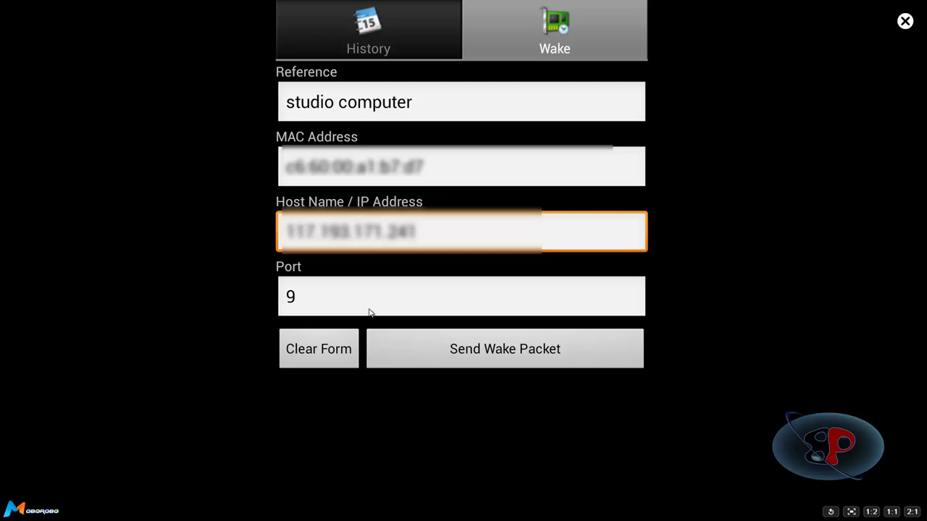
key(Return)
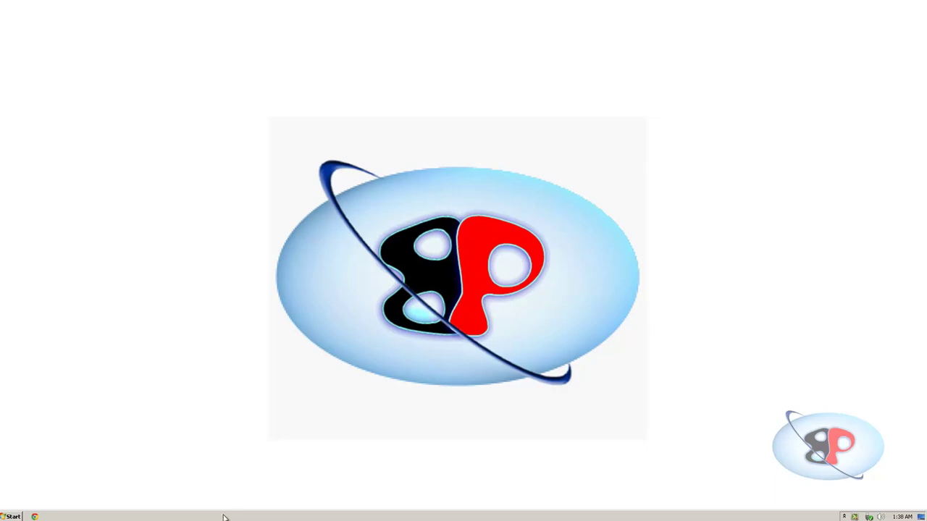
Step: Run ipconfig in Command Prompt and scroll up to the Local Area Connection addresses
click(17, 515)
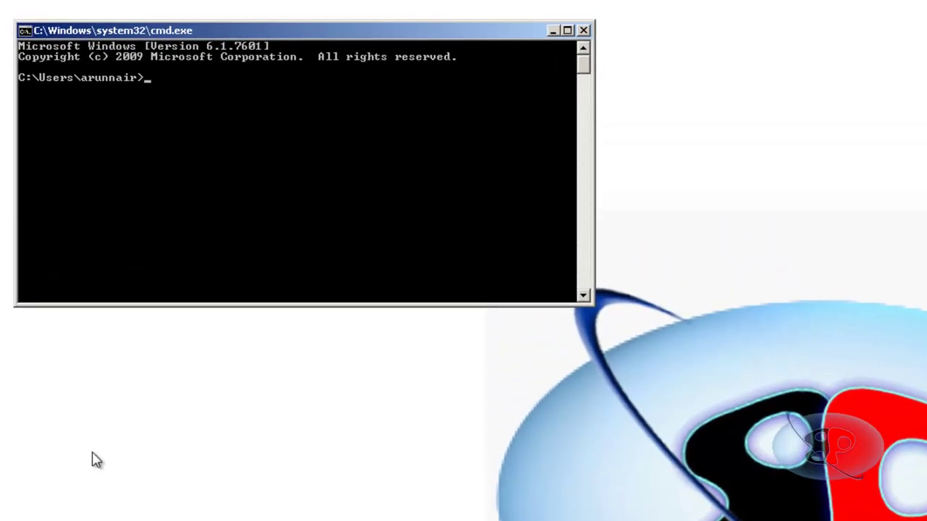
text(ipcof)
key(BackSpace)
text(nfig)
key(Return)
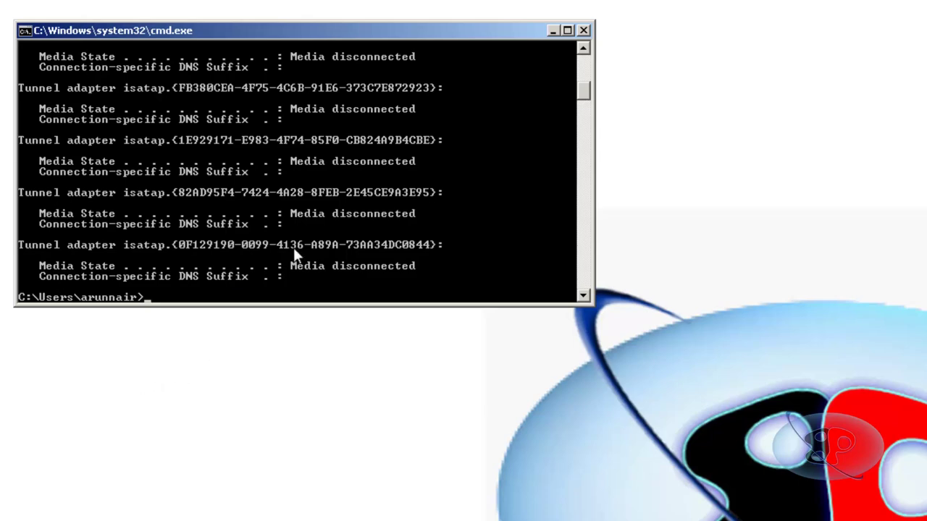
scroll(289, 236, up, 5)
scroll(288, 237, up, 5)
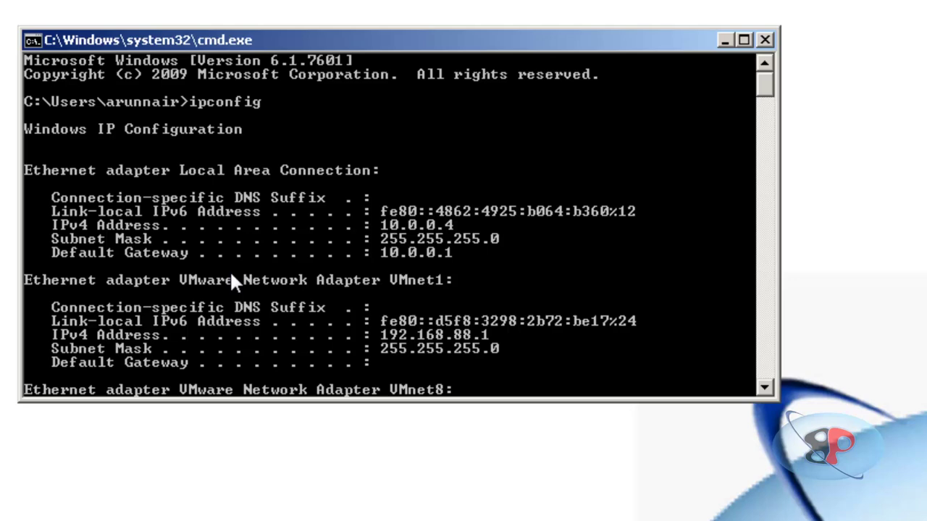
Step: Close the console, load the router admin page at 10.0.0.1, and scroll its menu
click(765, 41)
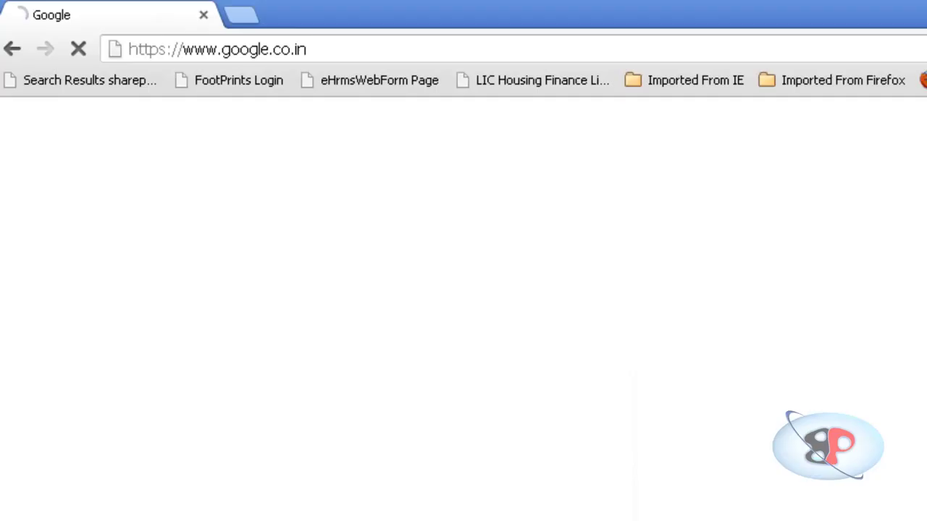
click(370, 48)
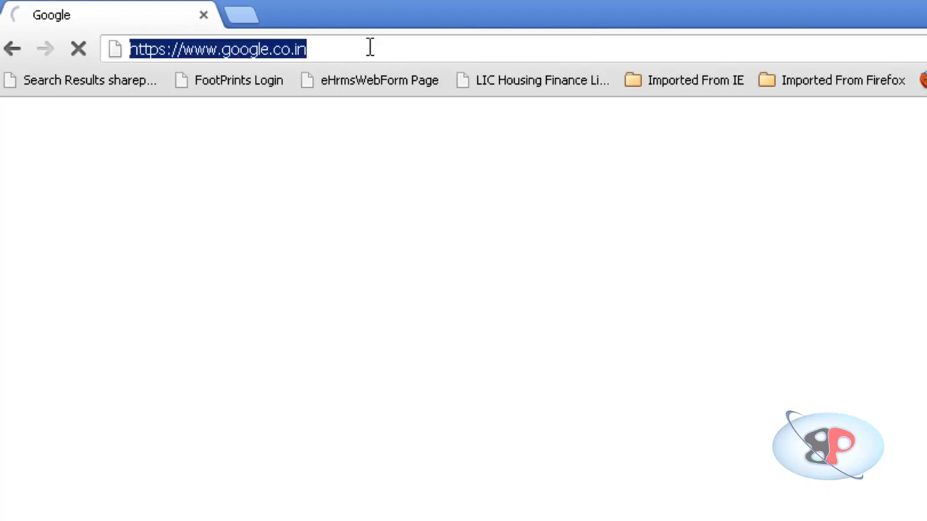
text(10...)
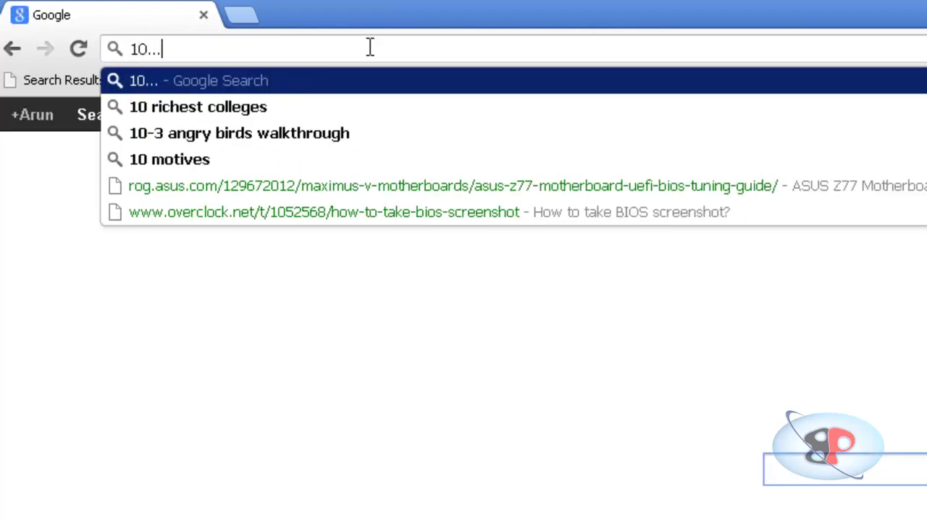
key(BackSpace)
key(BackSpace)
text(0.0.)
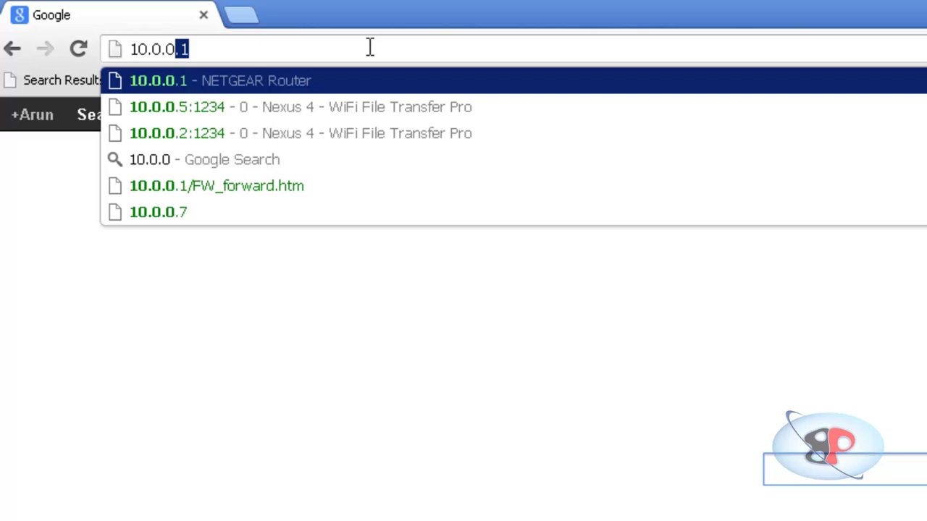
text(1)
key(Return)
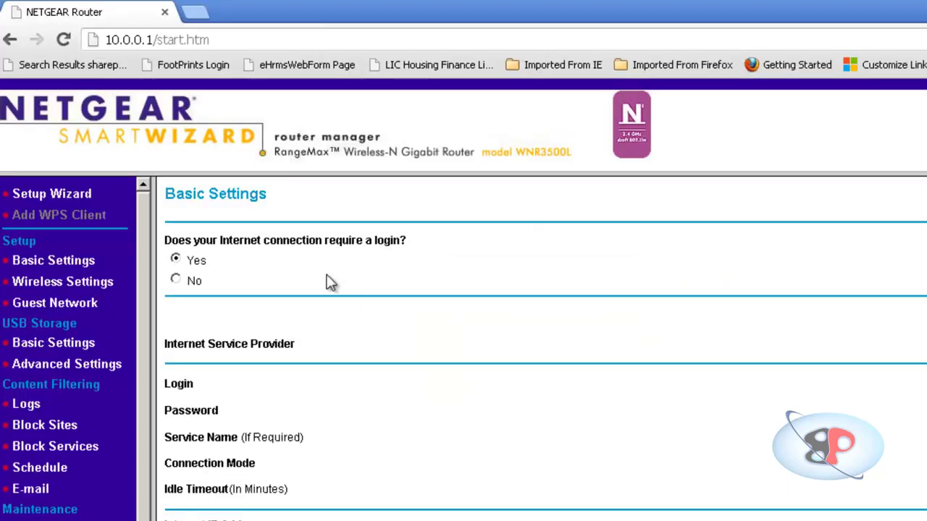
scroll(69, 348, down, 2)
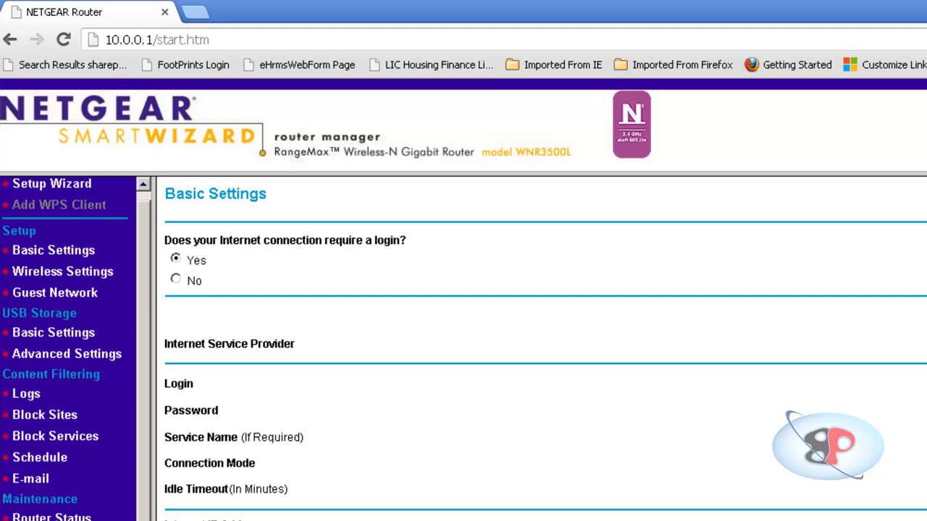
scroll(69, 348, down, 1)
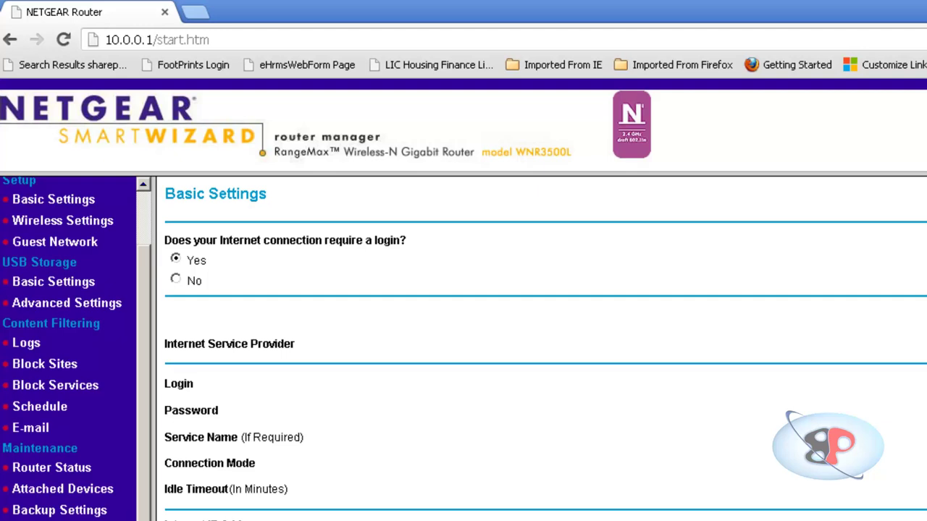
scroll(69, 348, down, 1)
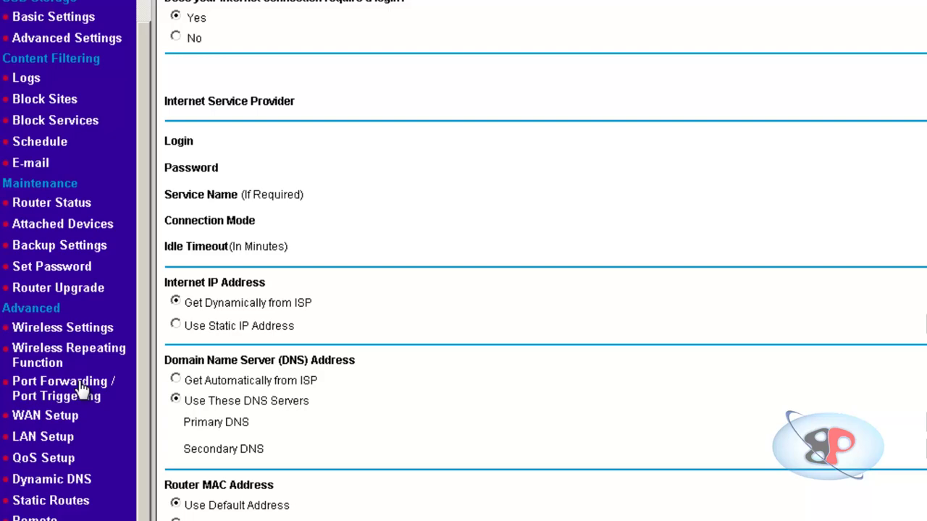
Step: Fill in custom service WOL1 forwarding ports 7–7 to server 10.0.0.4
click(81, 391)
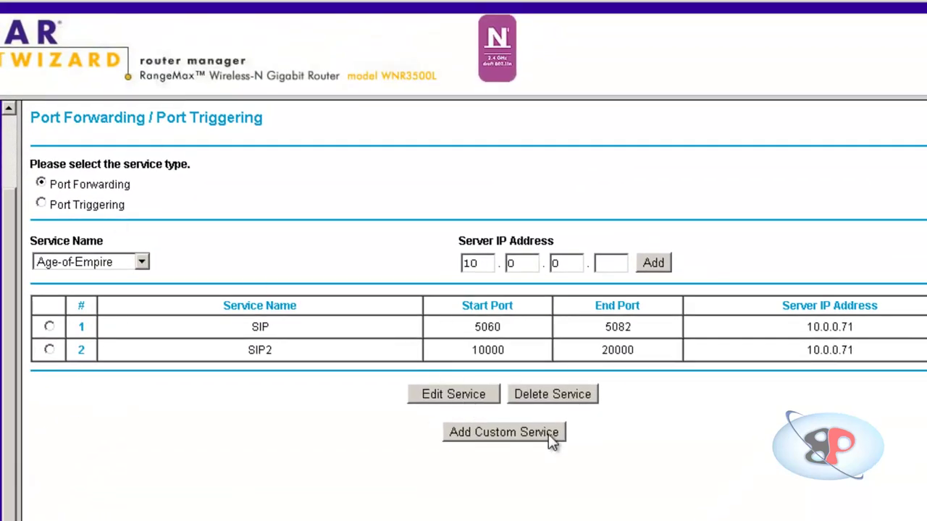
click(526, 439)
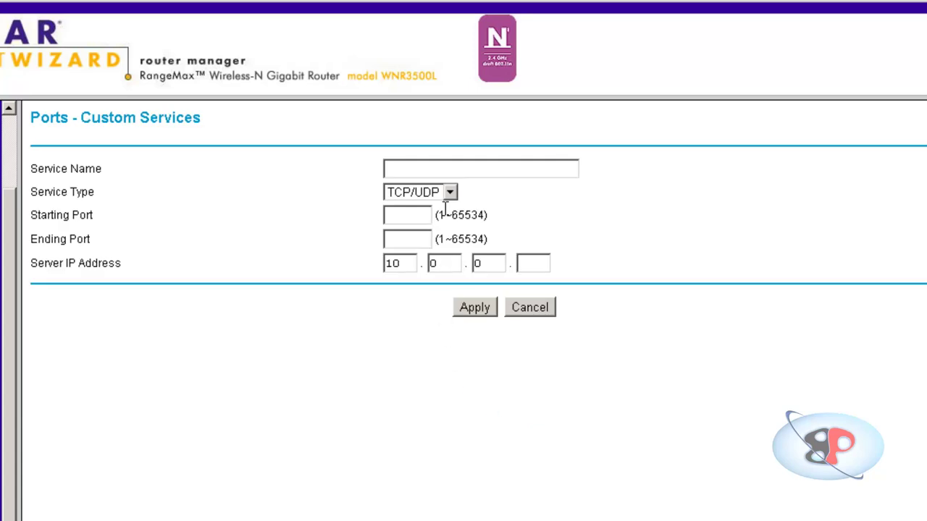
click(471, 166)
text(WO)
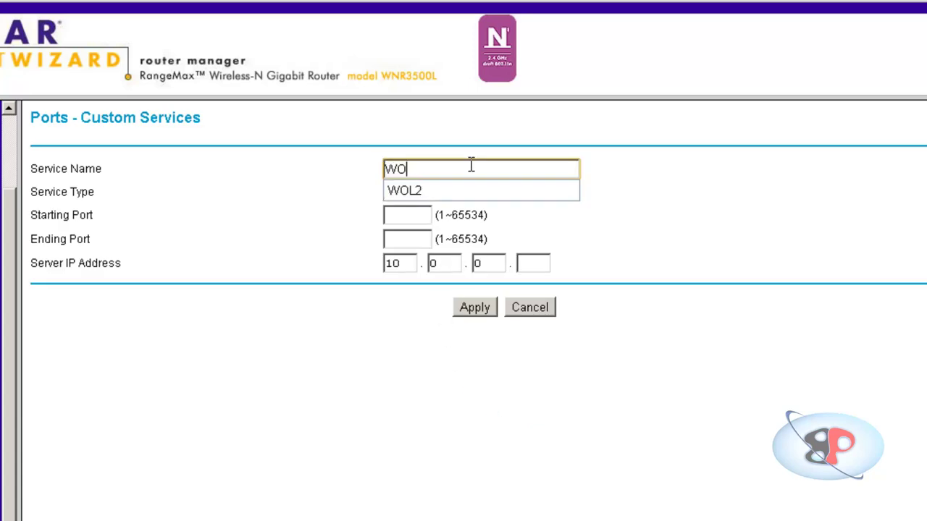
text(L1)
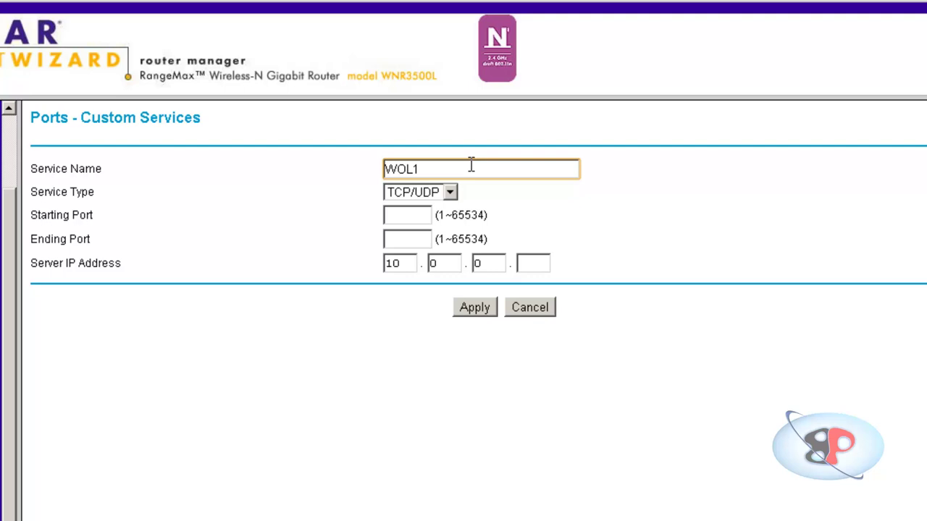
click(408, 215)
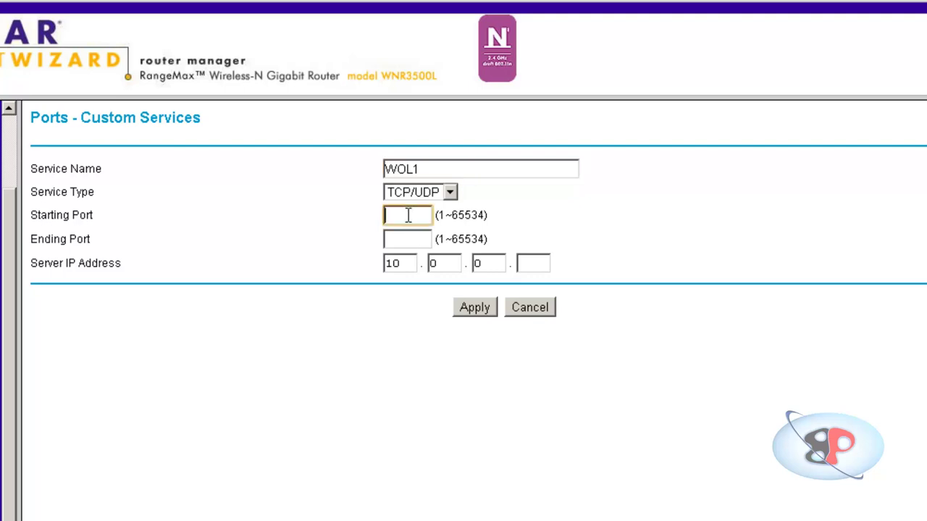
text(7)
key(Tab)
click(533, 264)
text(4)
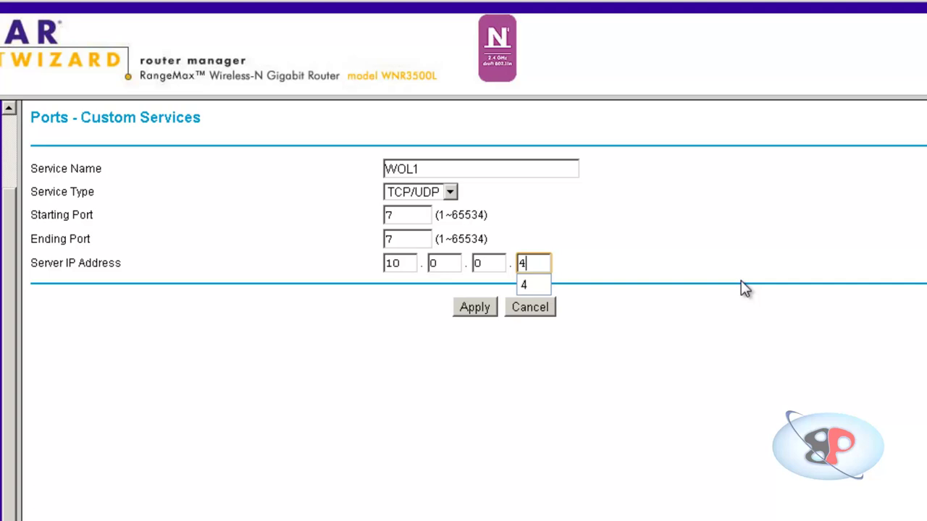
Step: Rerun ipconfig, mark the IPv4 Address line showing 10.0.0.4, and close the console
click(16, 515)
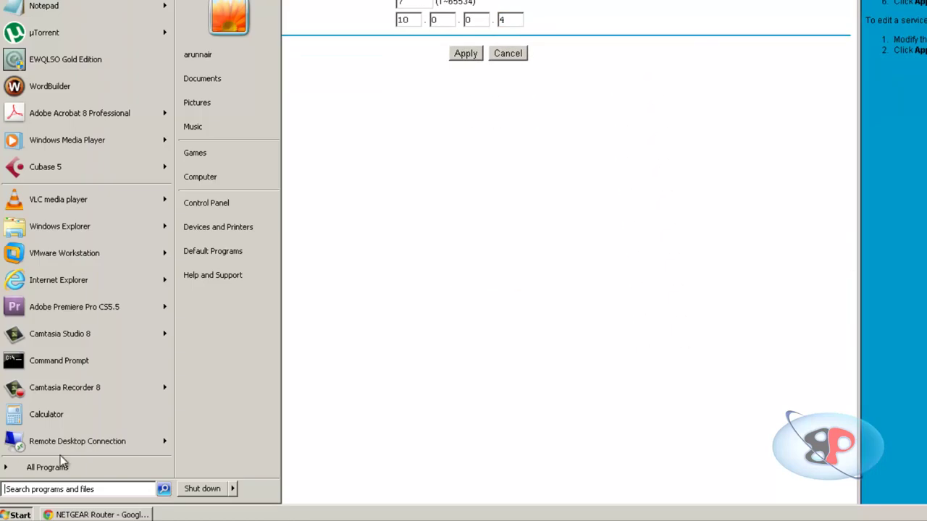
click(102, 370)
text(ip)
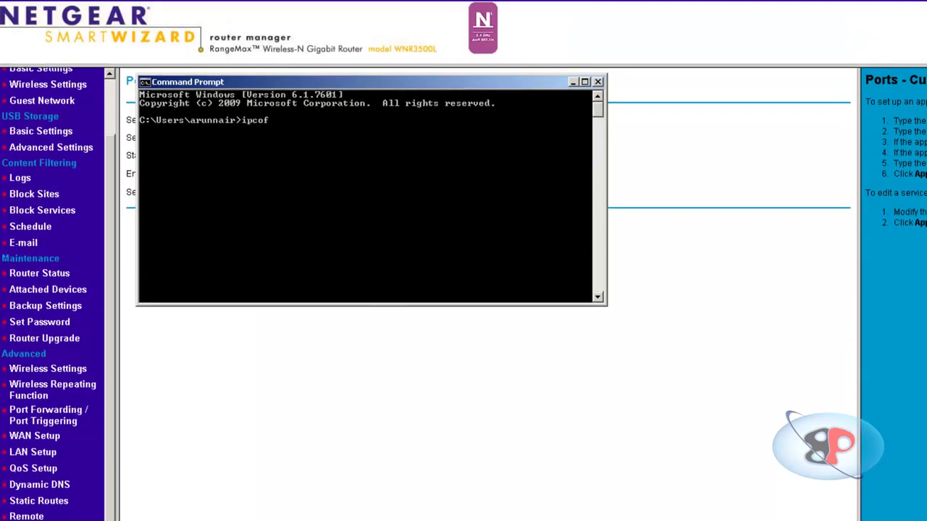
text(config)
key(Return)
scroll(406, 239, up, 10)
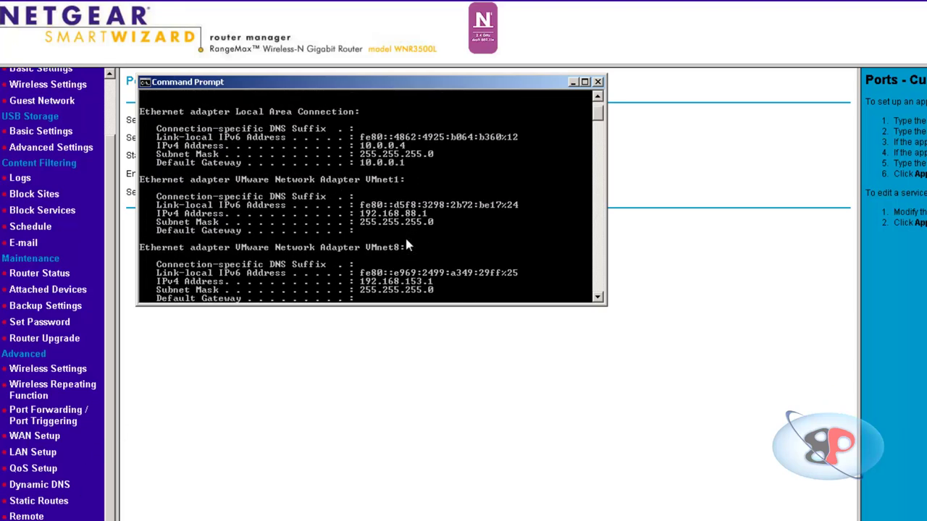
right_click(404, 153)
click(417, 154)
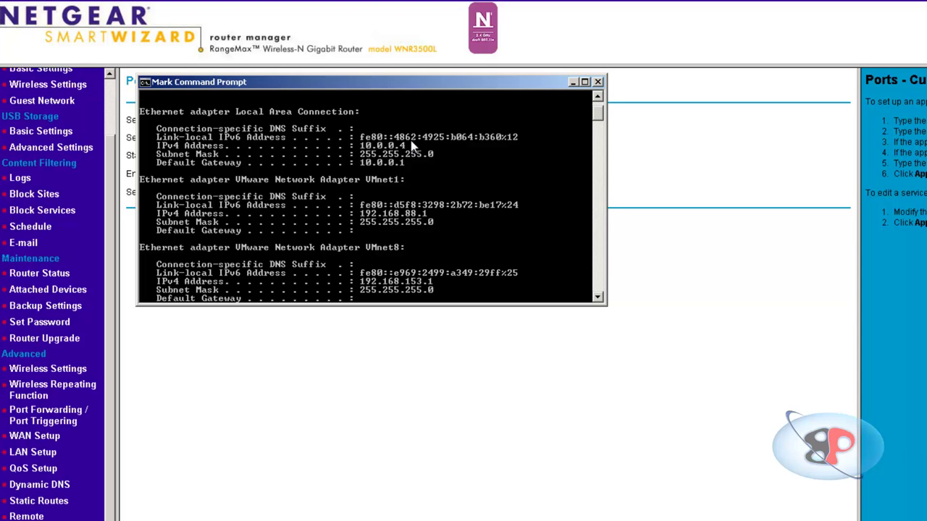
drag(407, 145, 163, 148)
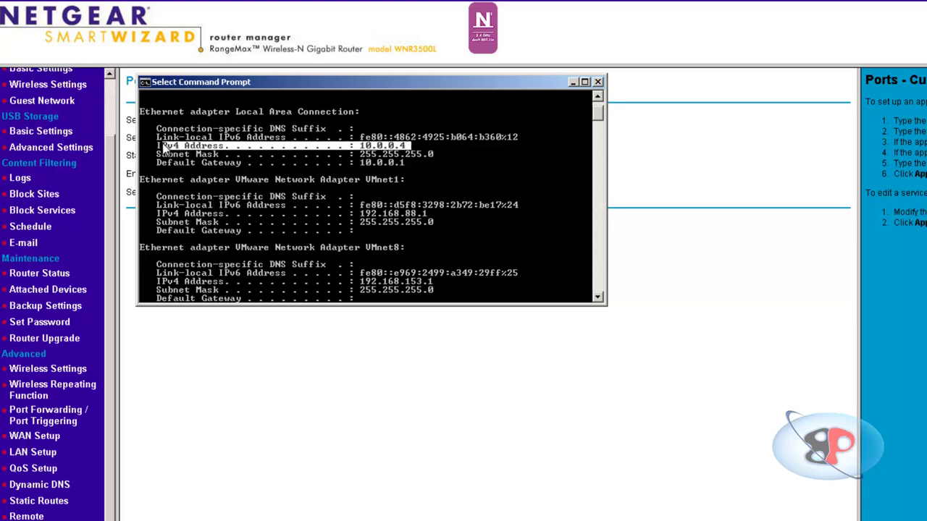
click(598, 82)
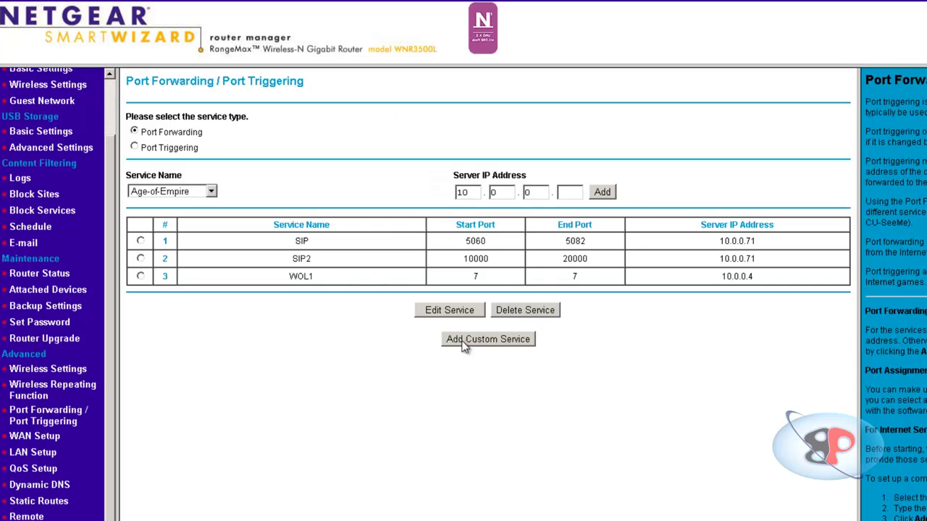
Step: Add and apply custom service WOL2 forwarding ports 9–9 to 10.0.0.4
click(464, 340)
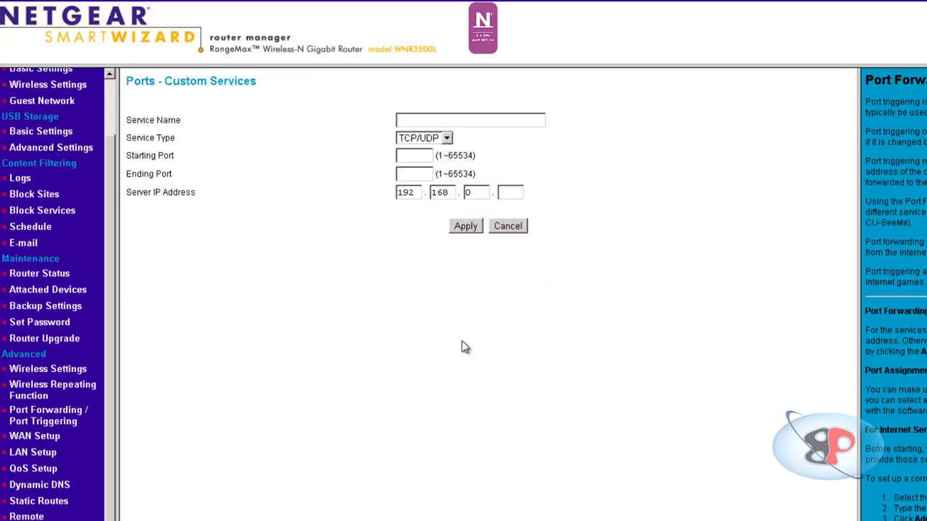
click(421, 118)
text(WOL)
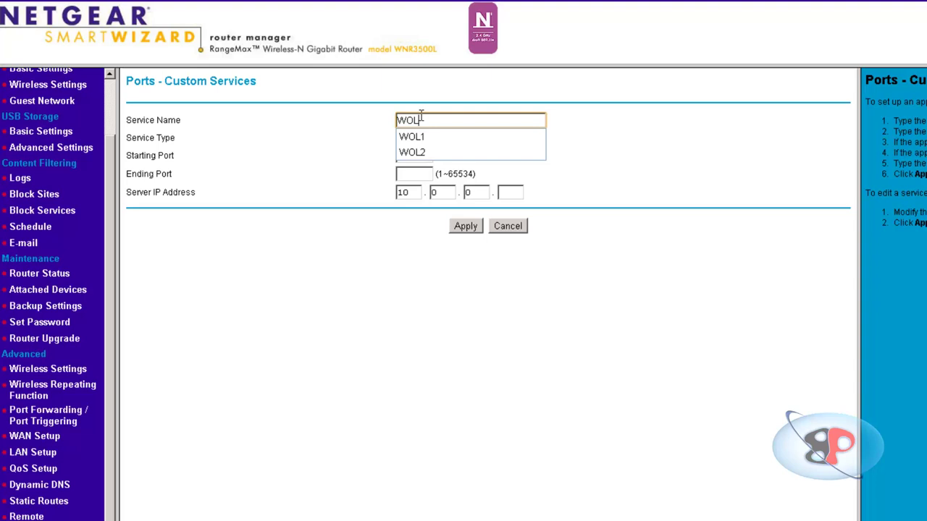
text(2)
key(Tab)
click(420, 155)
text(9)
key(Tab)
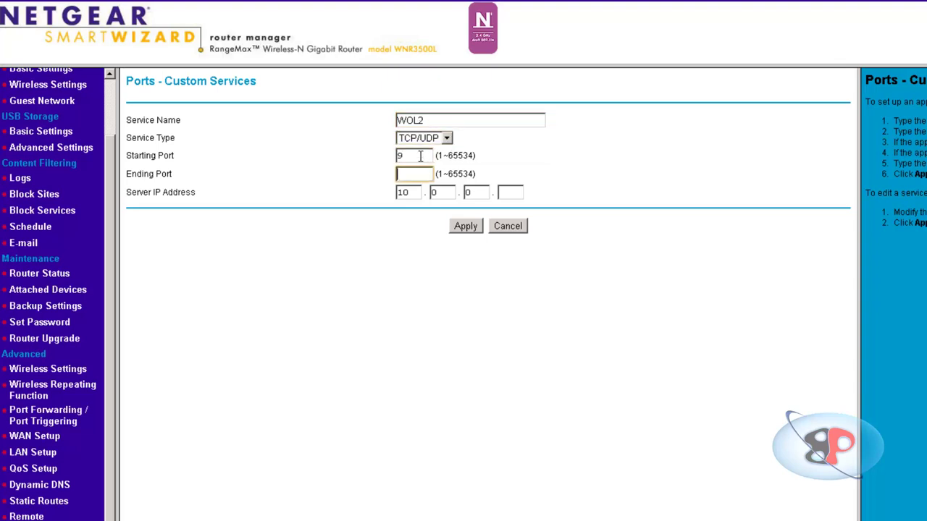
text(9)
click(519, 194)
text(4)
click(473, 227)
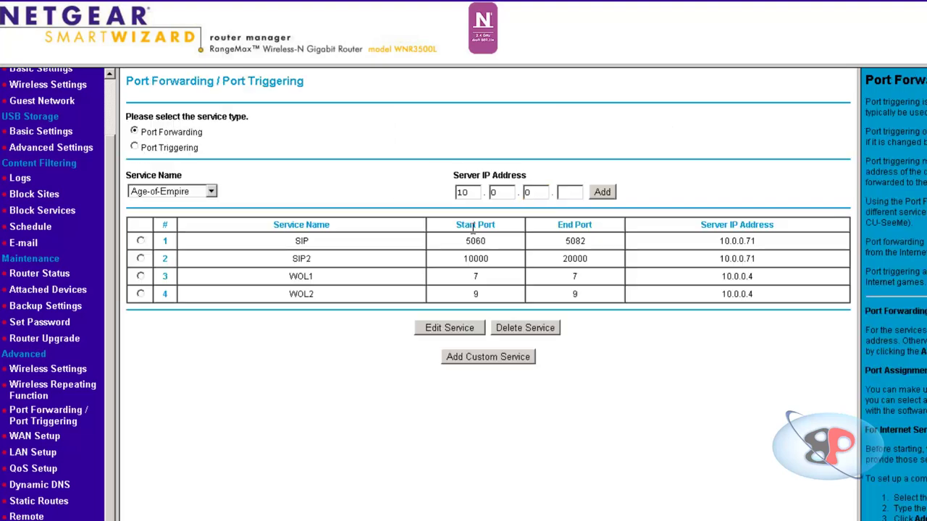